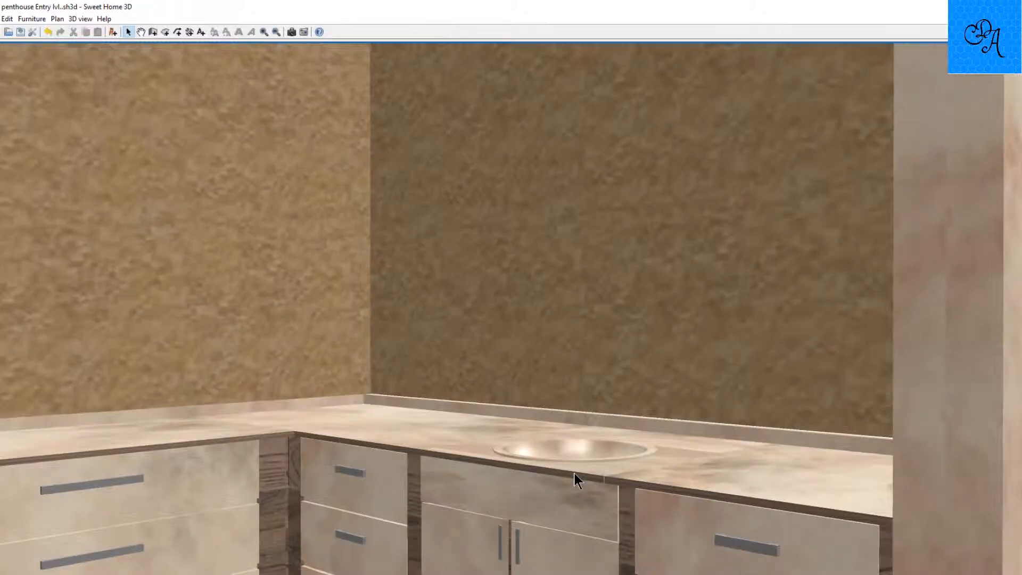
Step: Give the side material of the cylinder behind the sink a metal texture and set its shininess to fully shiny
scroll(574, 473, up, 1)
scroll(575, 475, up, 1)
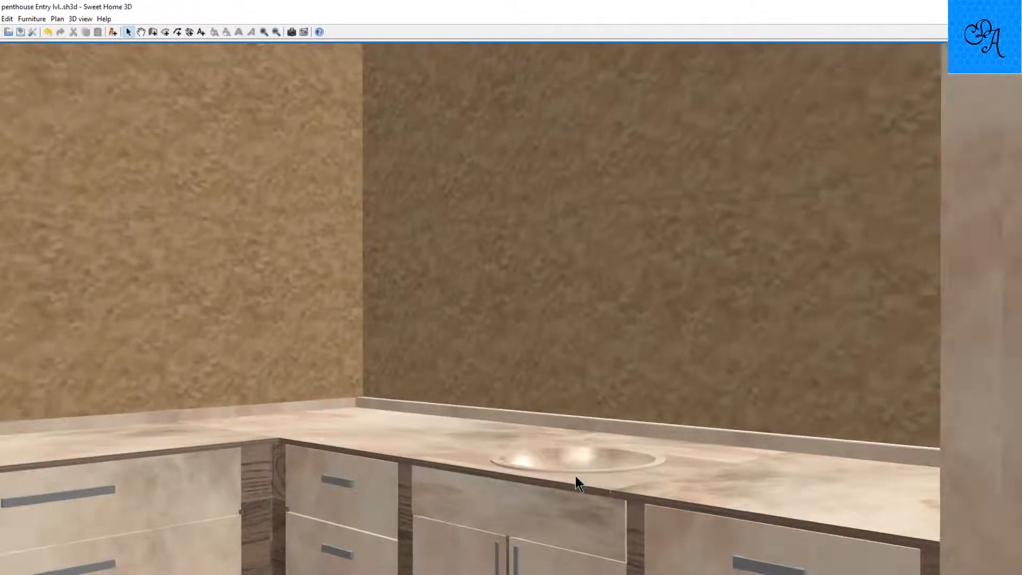
scroll(577, 477, up, 1)
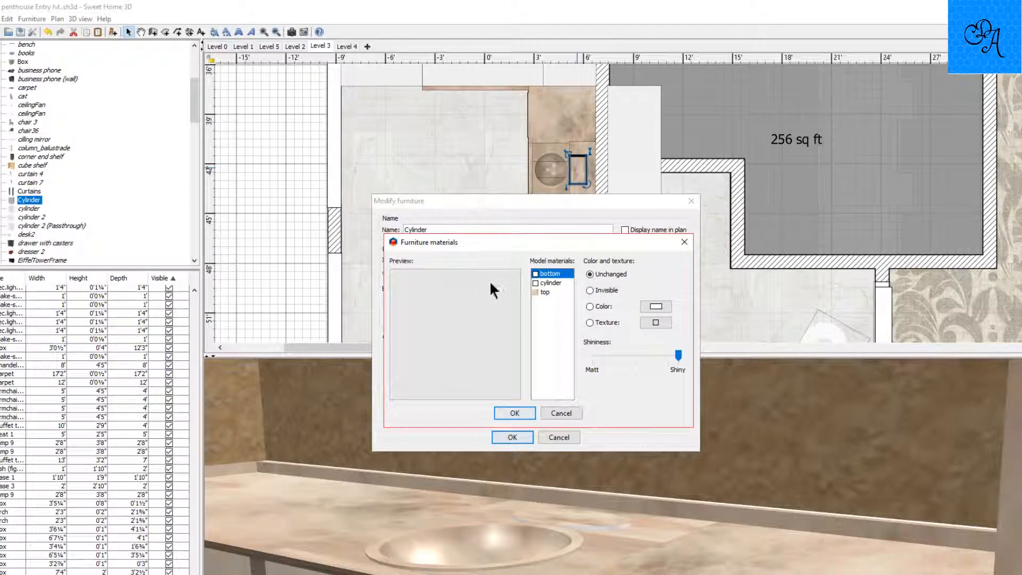
click(536, 283)
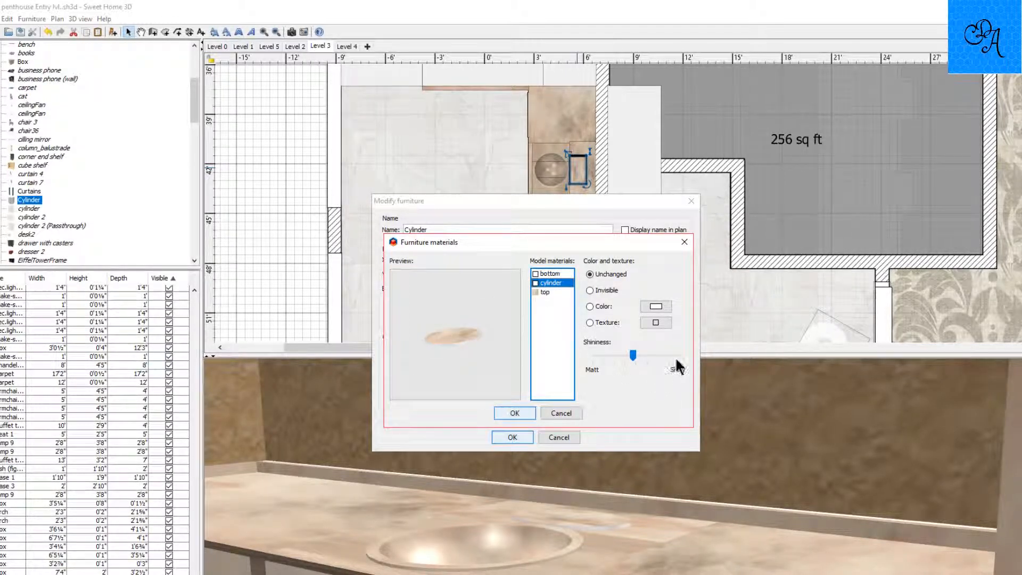
drag(680, 355, 680, 360)
click(646, 326)
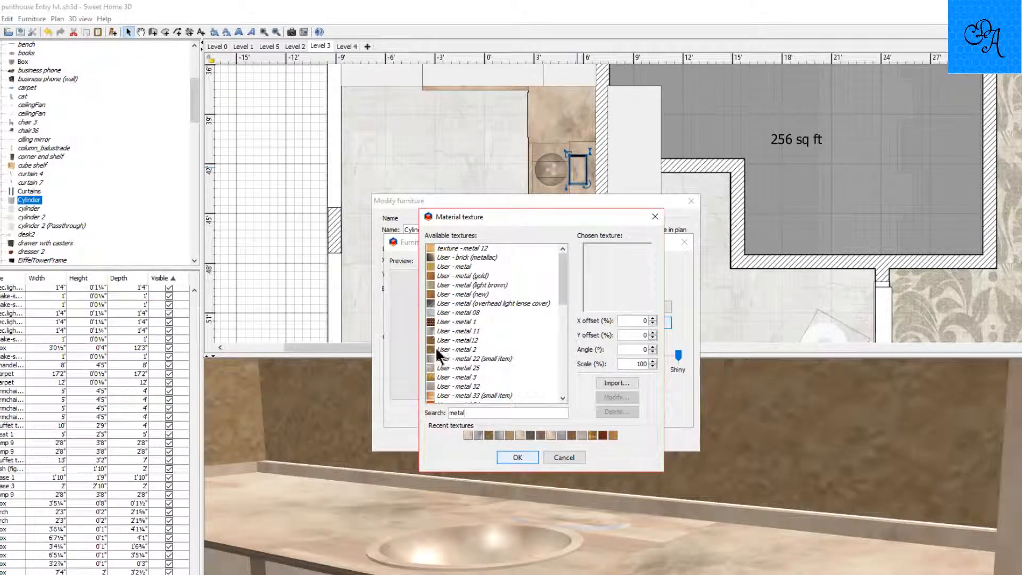
mouse_move(435, 346)
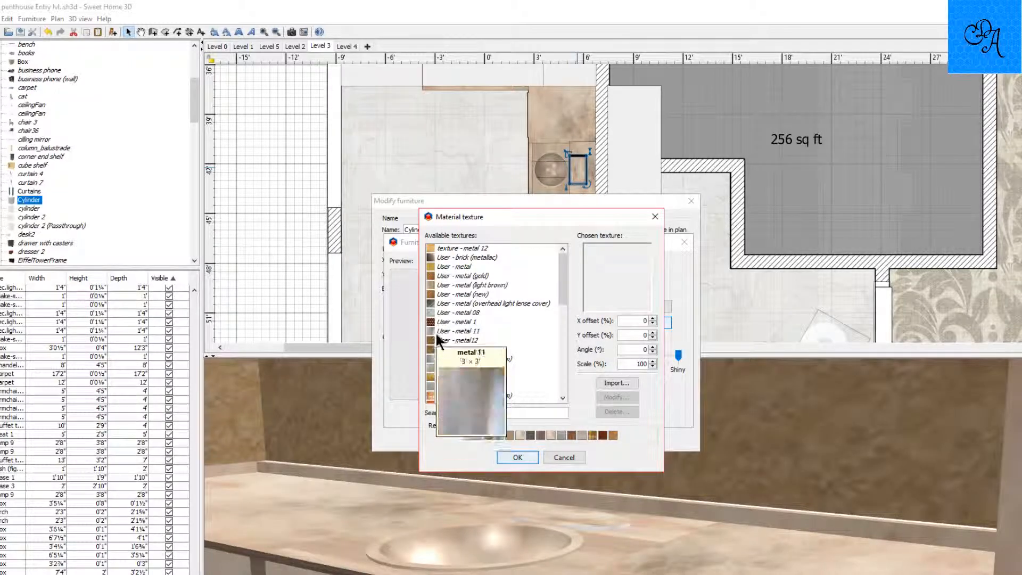
double_click(436, 343)
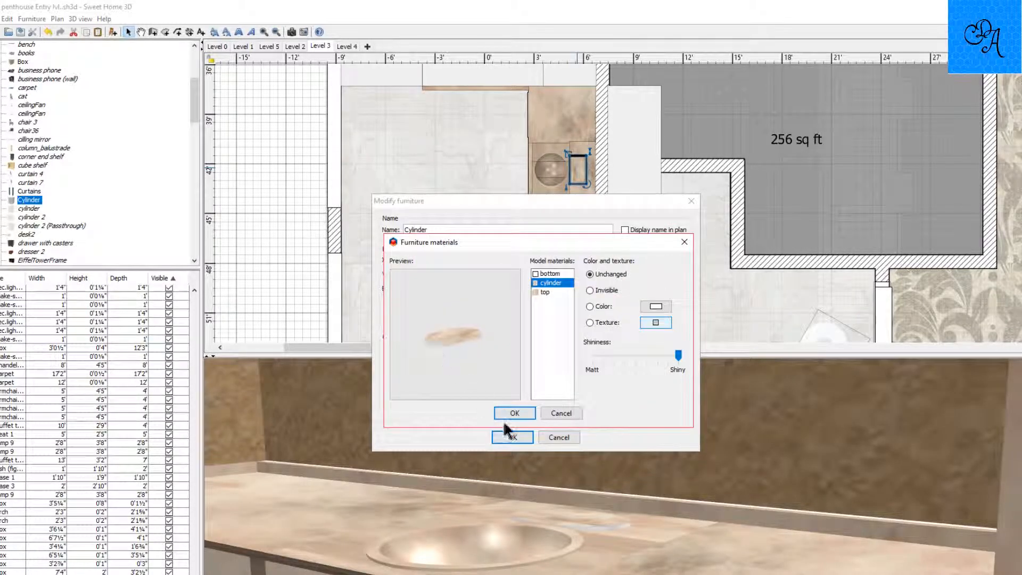
click(514, 413)
click(505, 440)
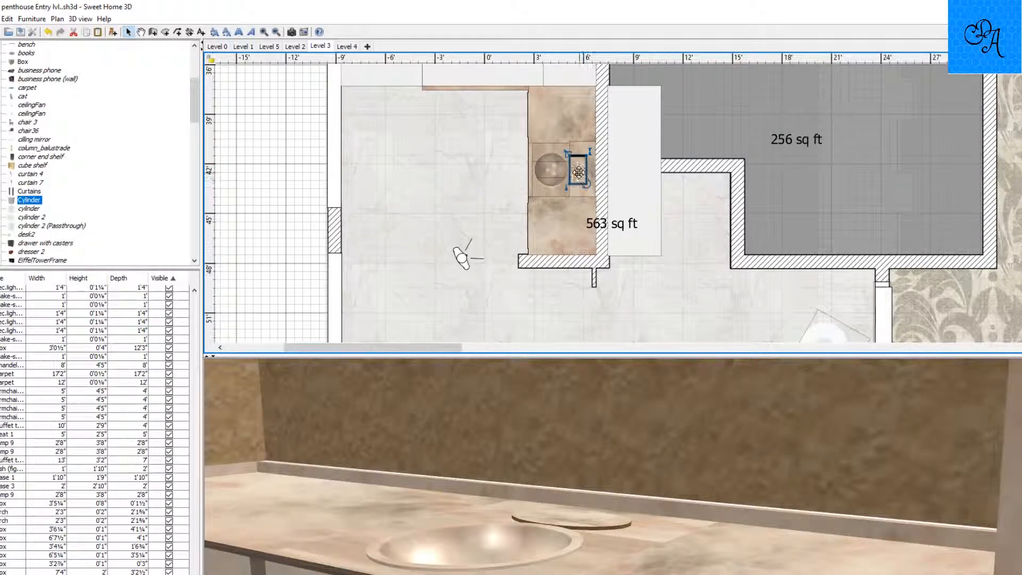
Step: Change the side texture of the cylinder behind the sink to metal 3 and apply the material changes
double_click(579, 174)
click(448, 397)
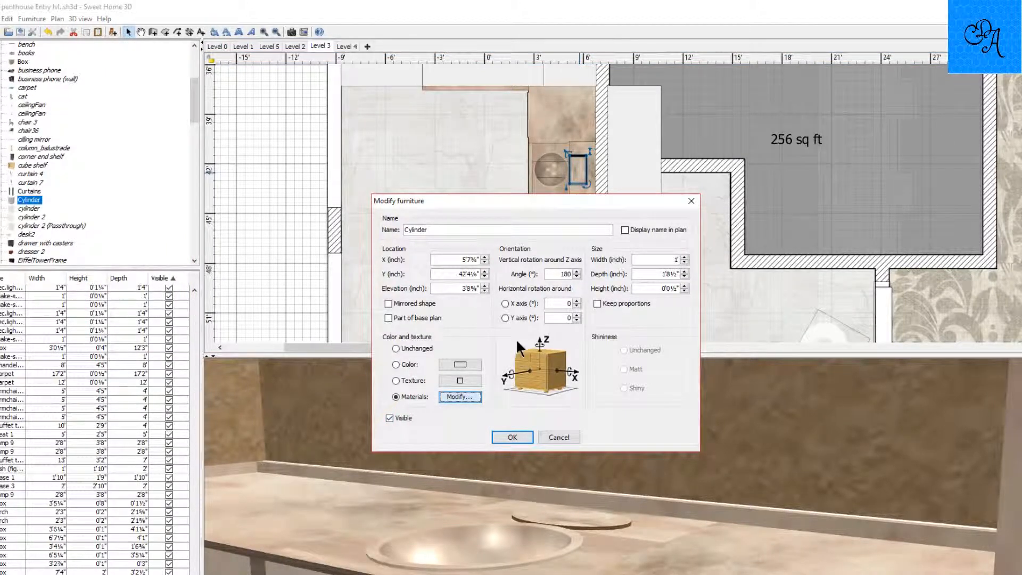
click(551, 283)
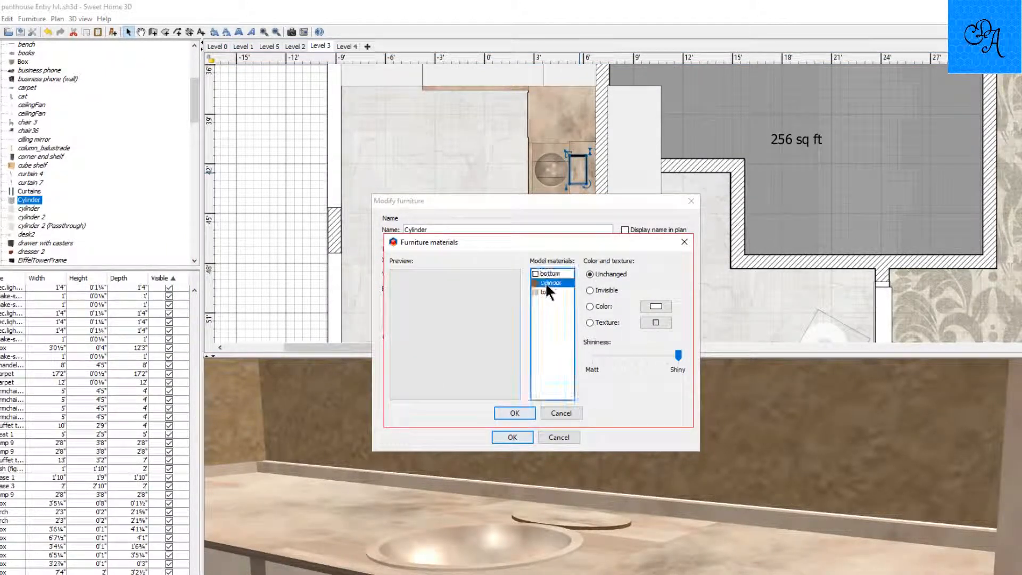
click(656, 323)
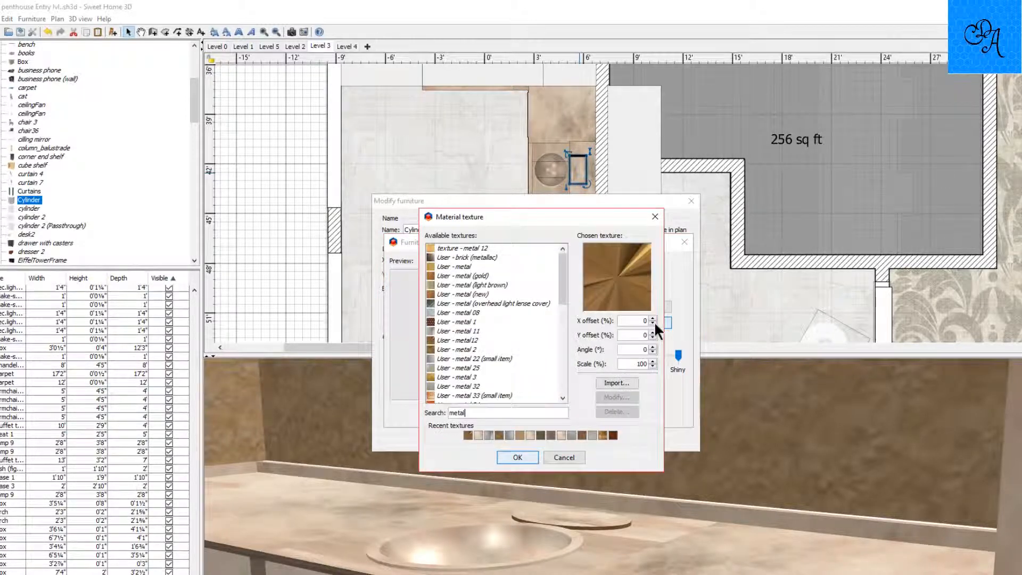
double_click(433, 378)
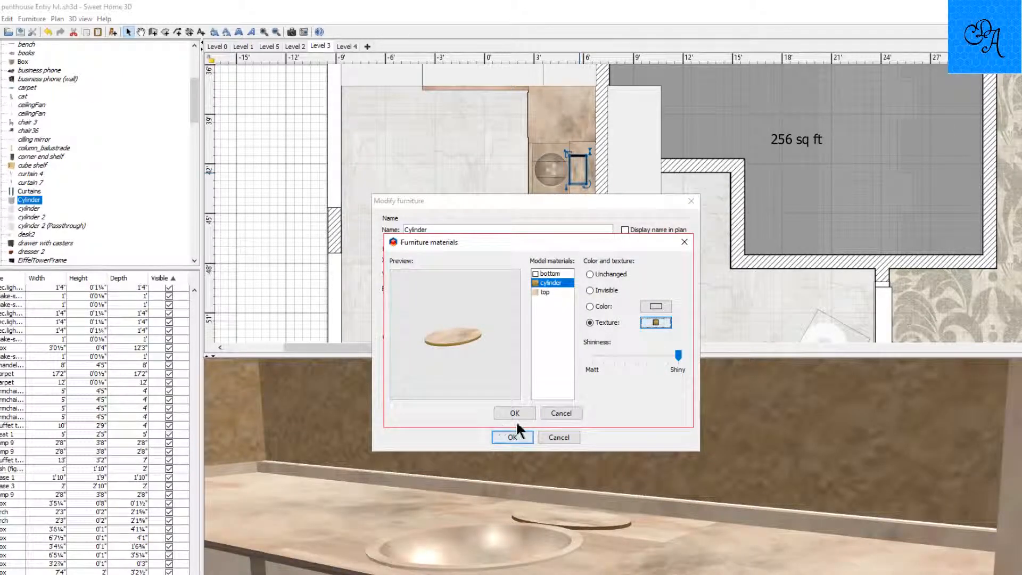
click(515, 416)
click(512, 441)
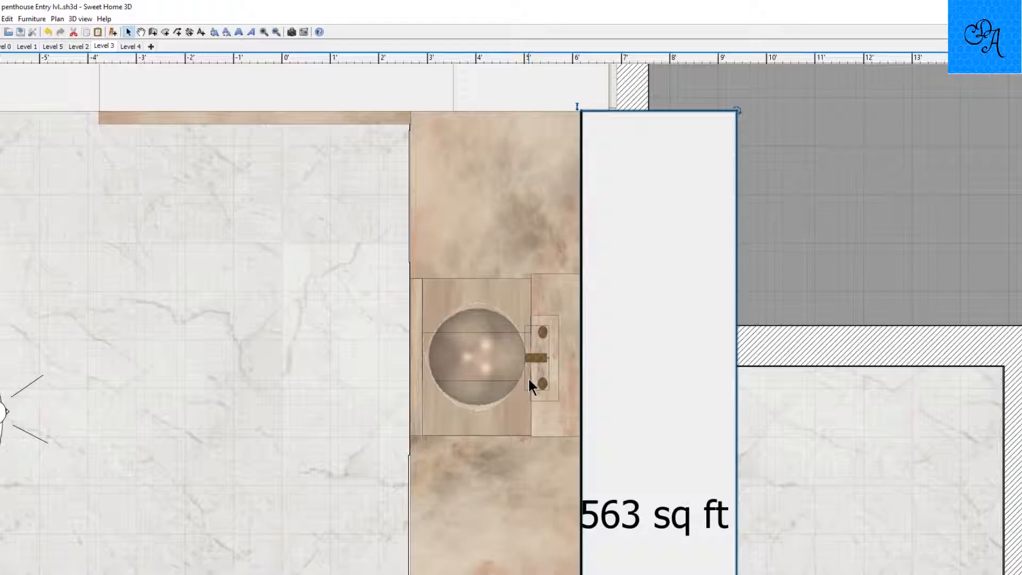
Step: Move the tall white piece beside the sink counter about 1'9" to the right, clear of the counter and wall
key(Right)
key(Right)
key(Right)
key(Right)
key(Right)
key(Right)
key(Right)
key(Right)
key(Right)
key(Right)
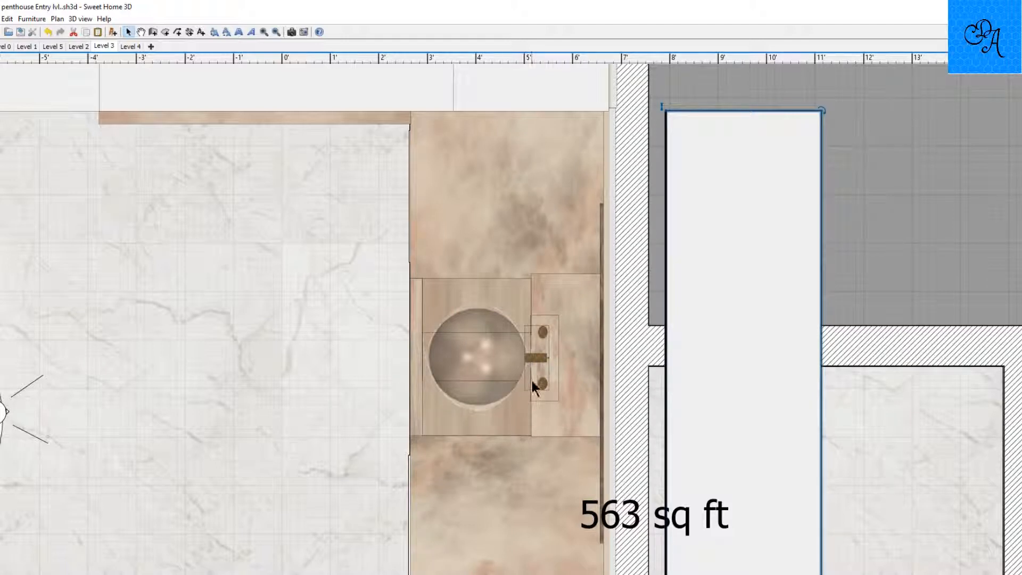
Step: Move the faucet pieces behind the sink about 5 feet to the left, onto the open floor
click(533, 357)
drag(533, 357, 533, 356)
key(shift+Left)
key(shift+Left)
key(shift+Left)
key(shift+Left)
key(shift+Left)
key(shift+Left)
key(shift+Left)
key(shift+Left)
key(shift+Left)
key(shift+Left)
key(shift+Left)
key(shift+Left)
key(shift+Left)
key(shift+Left)
key(shift+Left)
key(shift+Left)
key(shift+Left)
key(shift+Left)
key(shift+Left)
key(shift+Left)
key(shift+Left)
key(shift+Left)
key(shift+Left)
key(shift+Left)
key(shift+Left)
key(shift+Left)
key(shift+Left)
key(shift+Left)
key(shift+Left)
key(shift+Left)
key(shift+Left)
key(shift+Left)
key(shift+Left)
key(shift+Left)
key(shift+Left)
key(shift+Left)
key(shift+Left)
key(shift+Left)
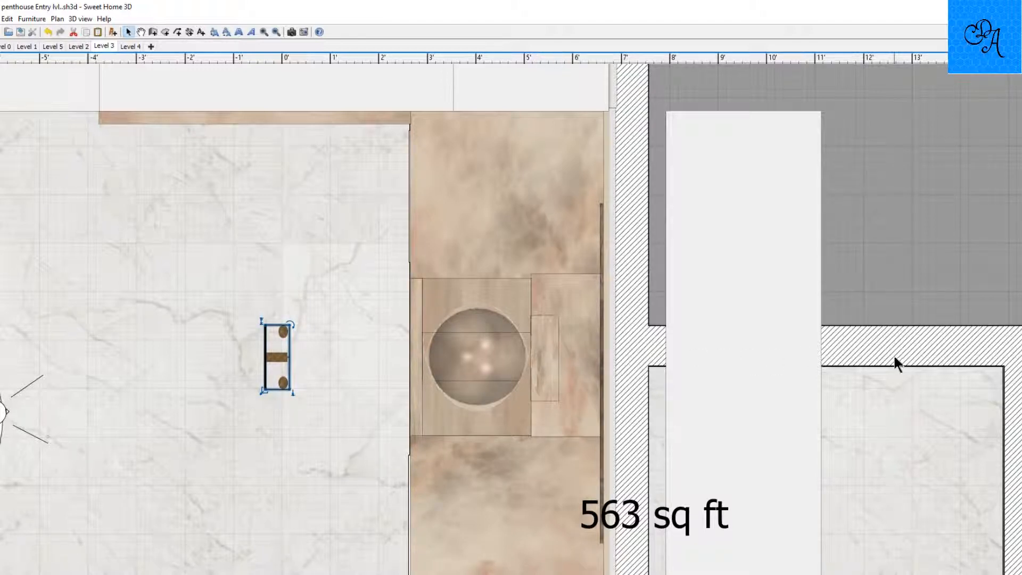
key(ctrl)
key(ctrl)
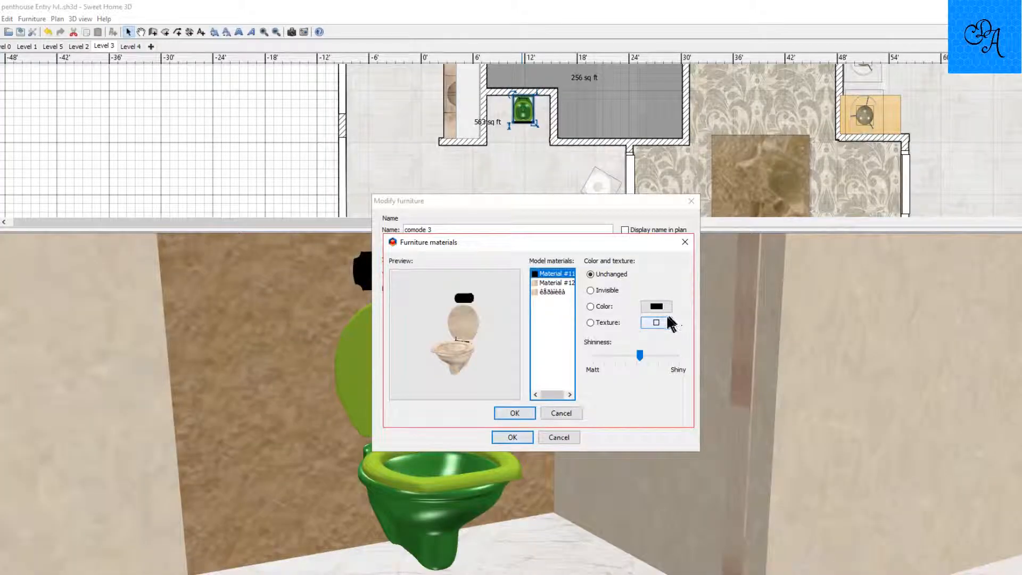
Step: Search the textures for "metal" and apply metal 25 to the black flush plate material of the toilet
click(661, 323)
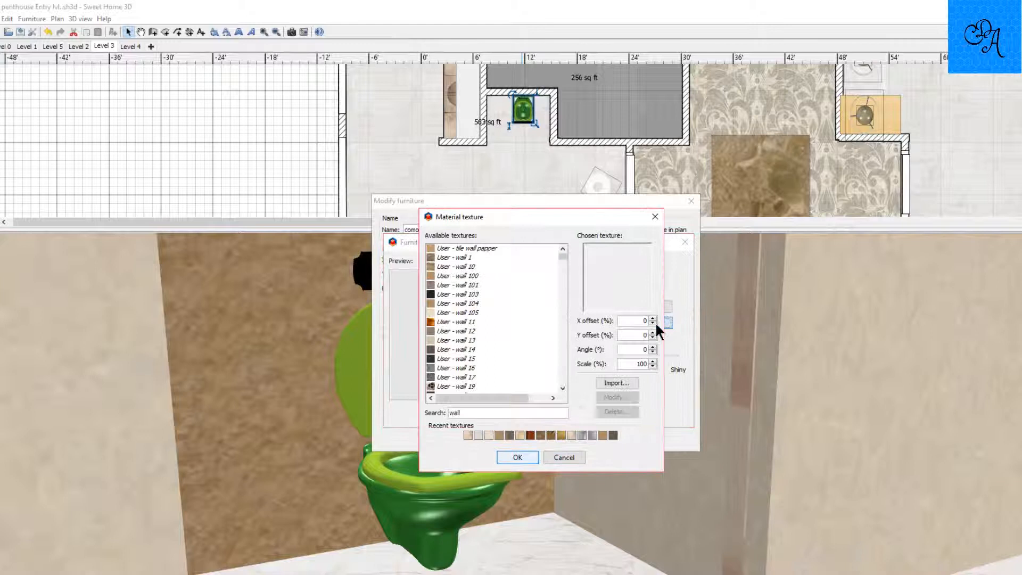
double_click(477, 411)
text(metal)
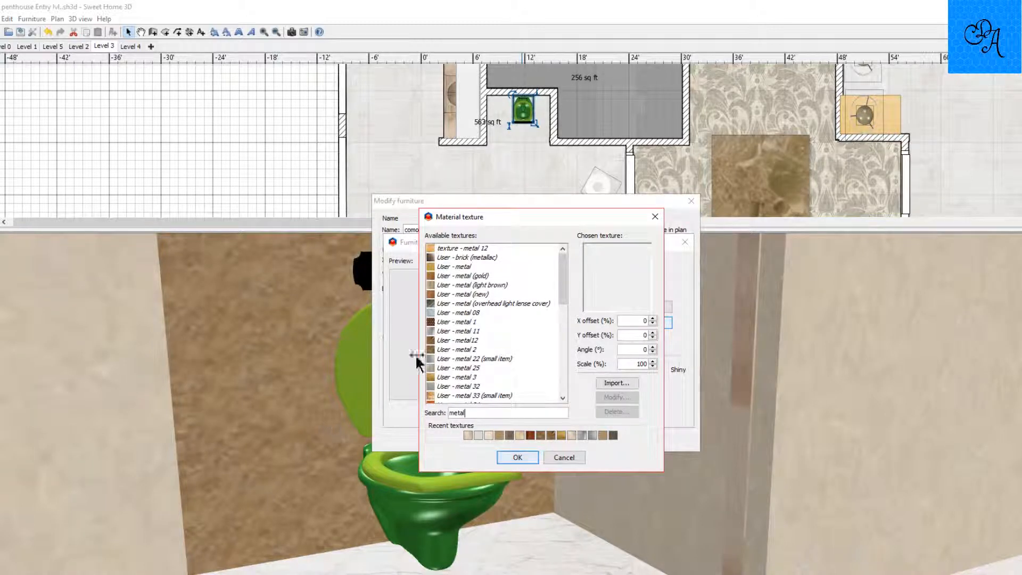
mouse_move(433, 370)
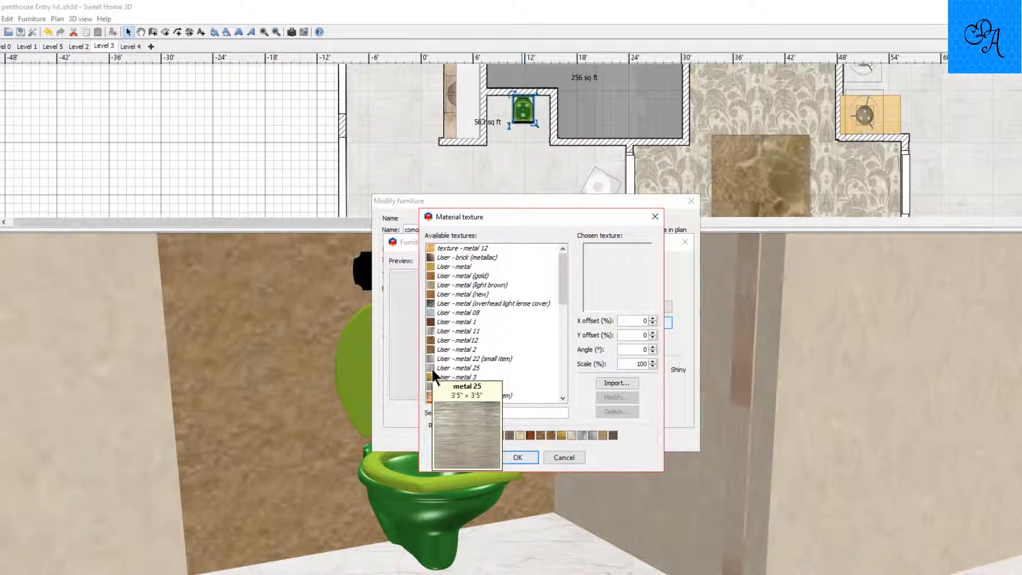
key(Escape)
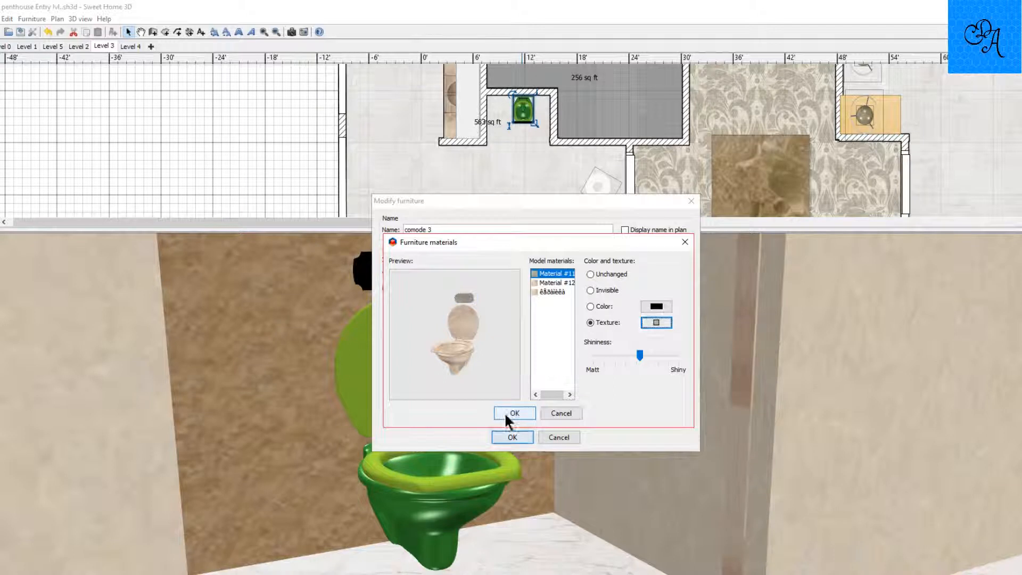
Step: Inspect the toilet preview up close and check which parts each of its model materials covers
drag(463, 361, 474, 337)
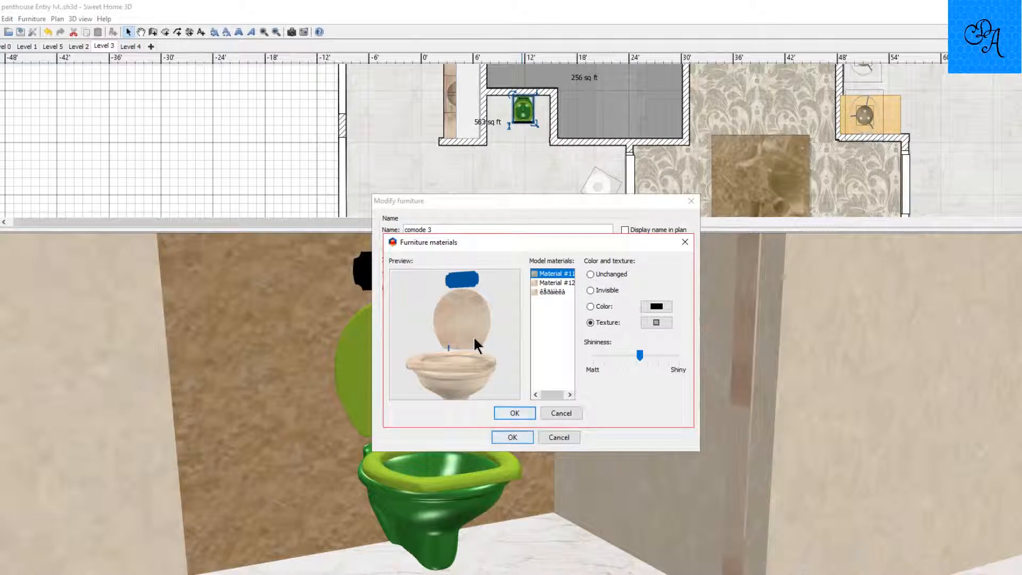
click(543, 284)
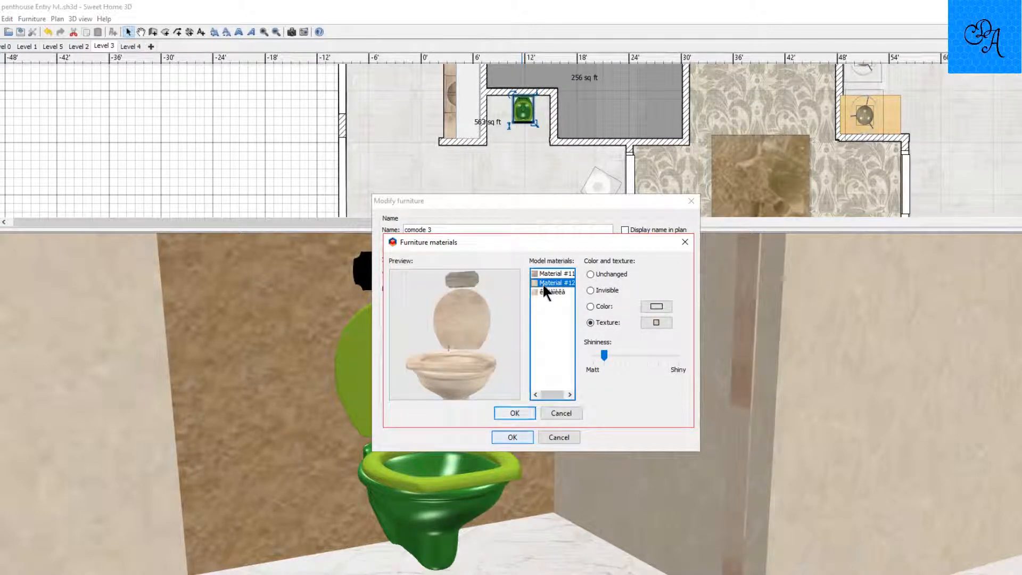
click(540, 292)
click(544, 273)
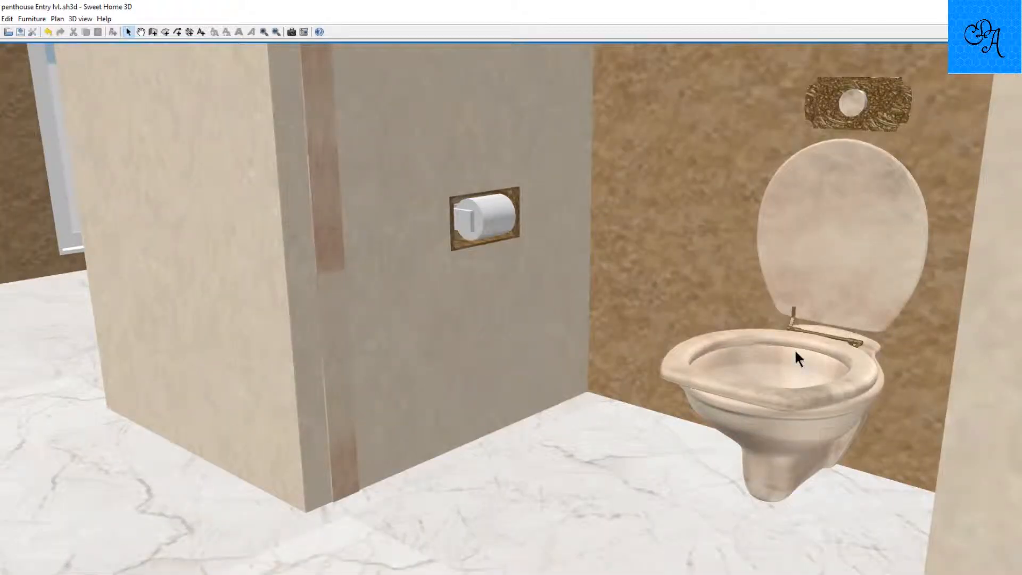
scroll(794, 347, up, 2)
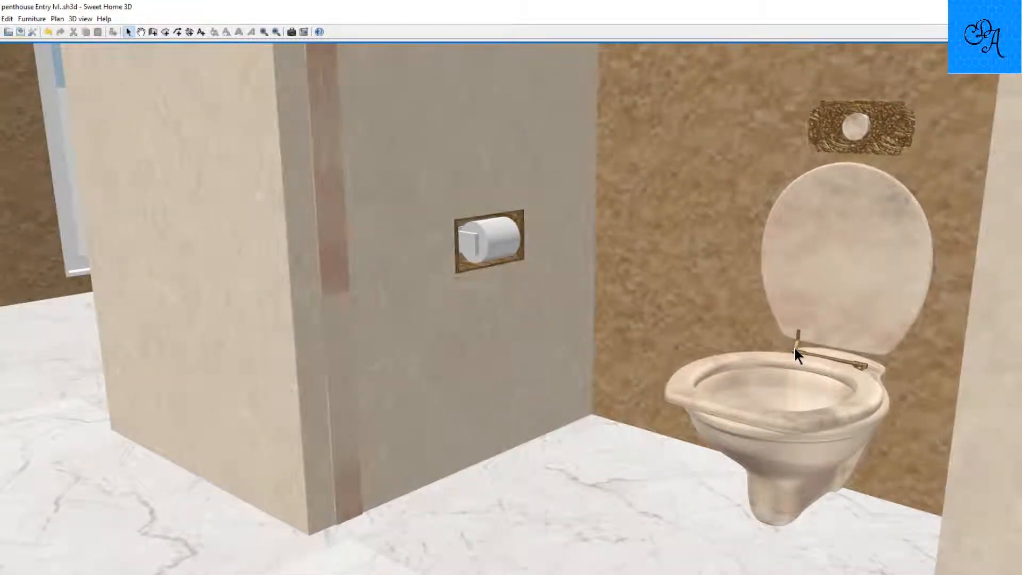
key(Page_Up)
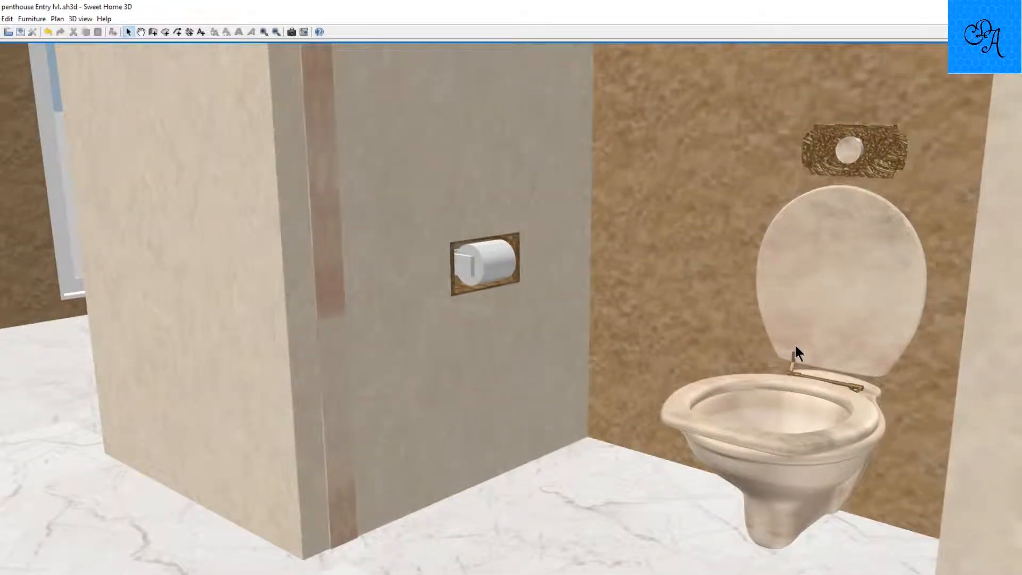